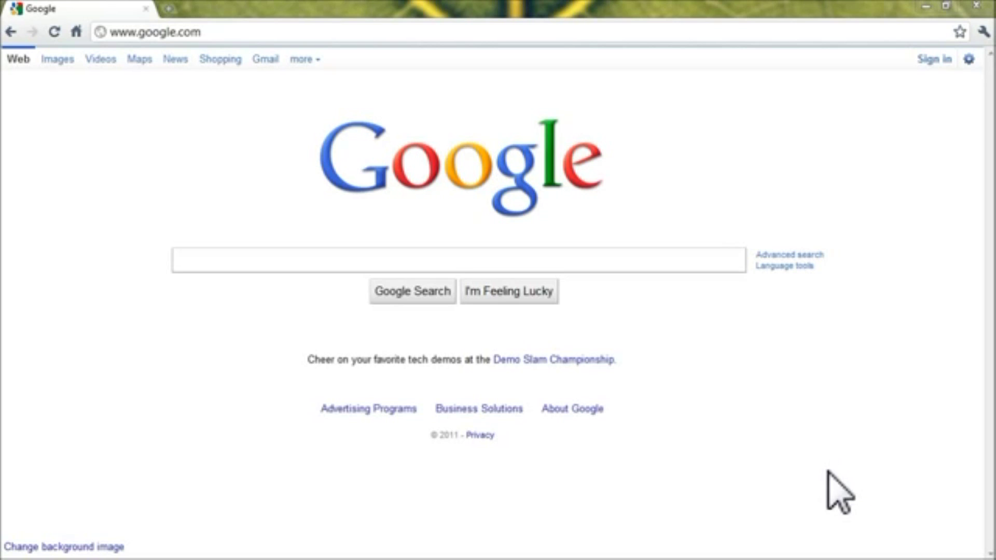
Load the HostGator cPanel login page from the pasted address.
{"action": "left_click", "coordinate": [245, 32]}
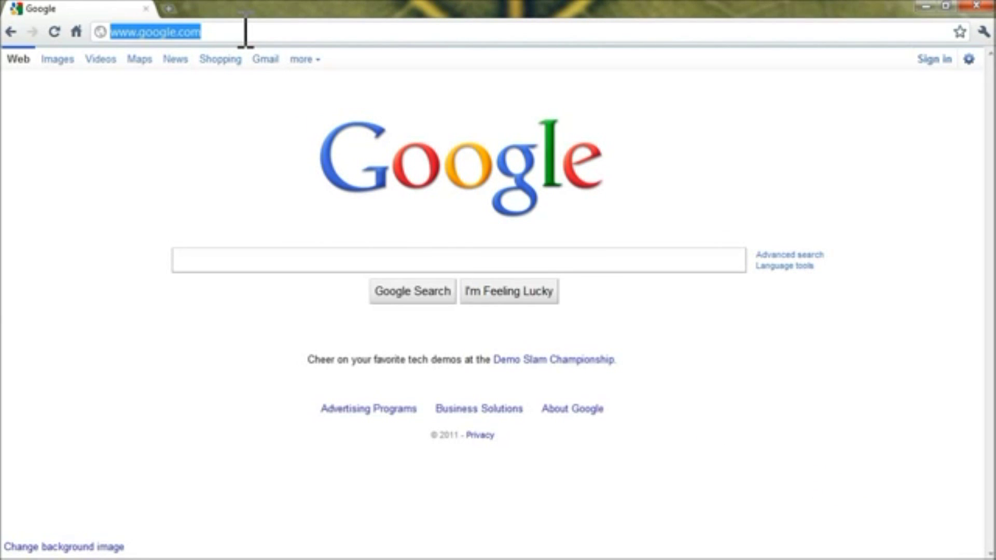
{"action": "type", "text": "http://demogator.hostgator.com/cpanel"}
{"action": "key", "text": "Return"}
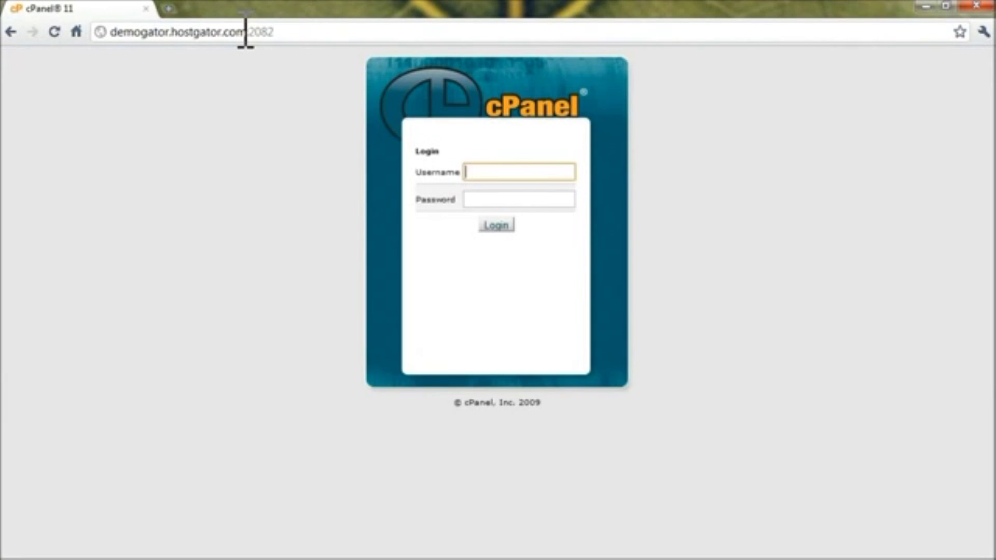
Log in with the account username and password and scroll down to Software/Services.
{"action": "type", "text": "demo"}
{"action": "key", "text": "Tab"}
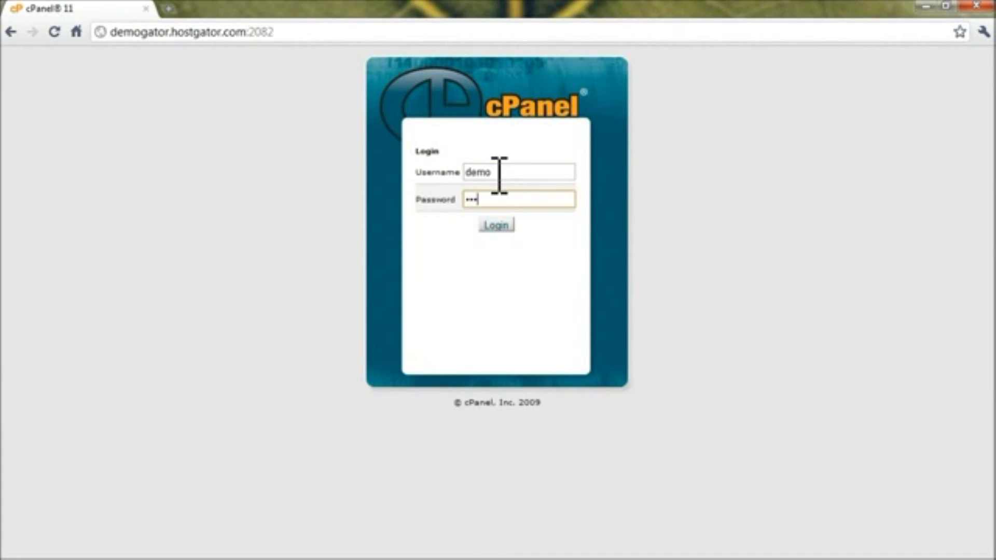
{"action": "key", "text": "Return"}
{"action": "scroll", "coordinate": [506, 216], "scroll_direction": "down", "scroll_amount": 5}
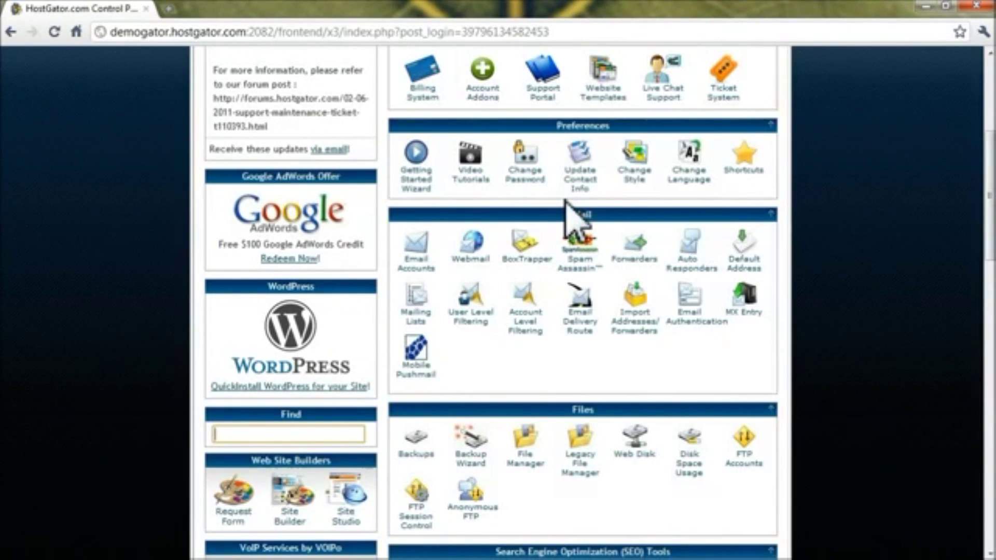
{"action": "scroll", "coordinate": [566, 204], "scroll_direction": "down", "scroll_amount": 5}
{"action": "scroll", "coordinate": [566, 205], "scroll_direction": "down", "scroll_amount": 7}
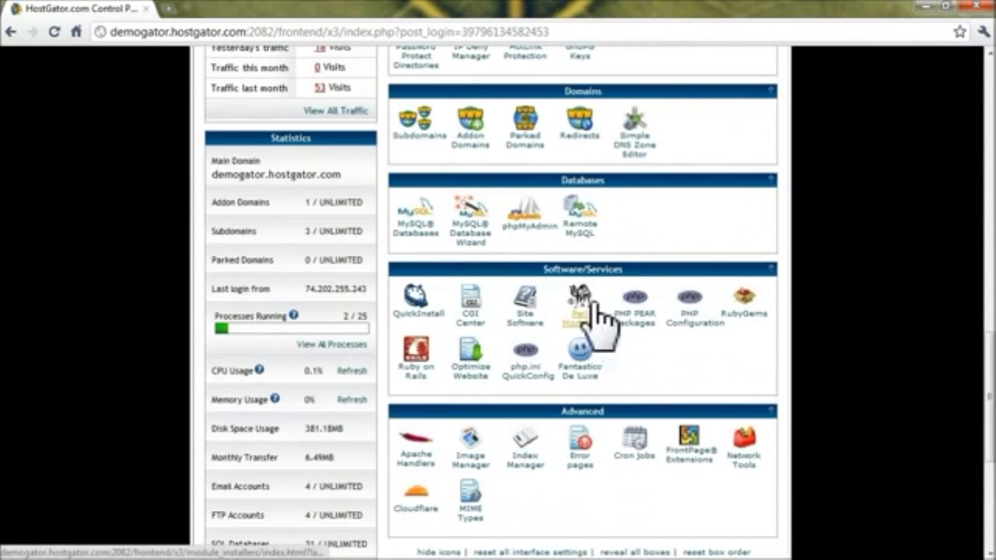
Open QuickInstall and bring up the WordPress installation form.
{"action": "left_click", "coordinate": [414, 312]}
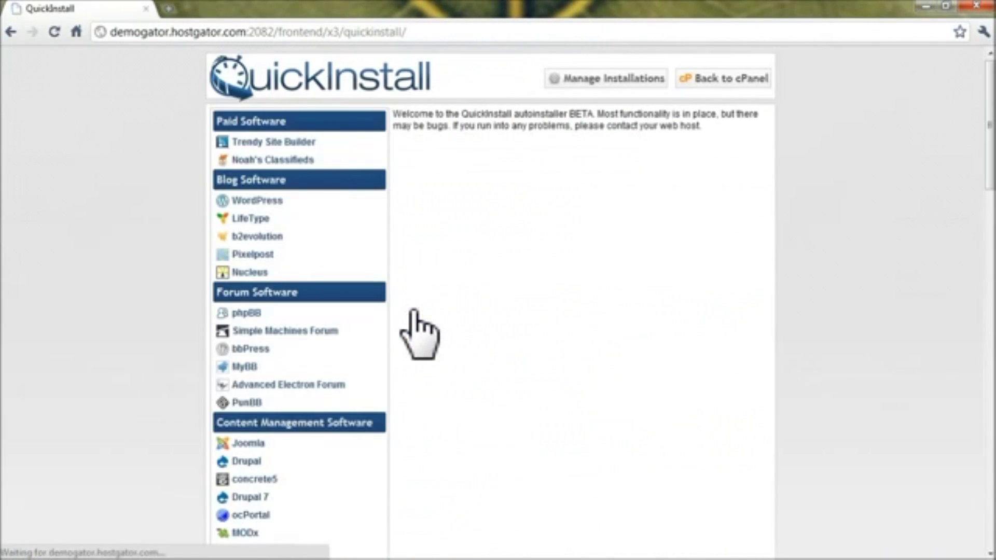
{"action": "left_click", "coordinate": [256, 201]}
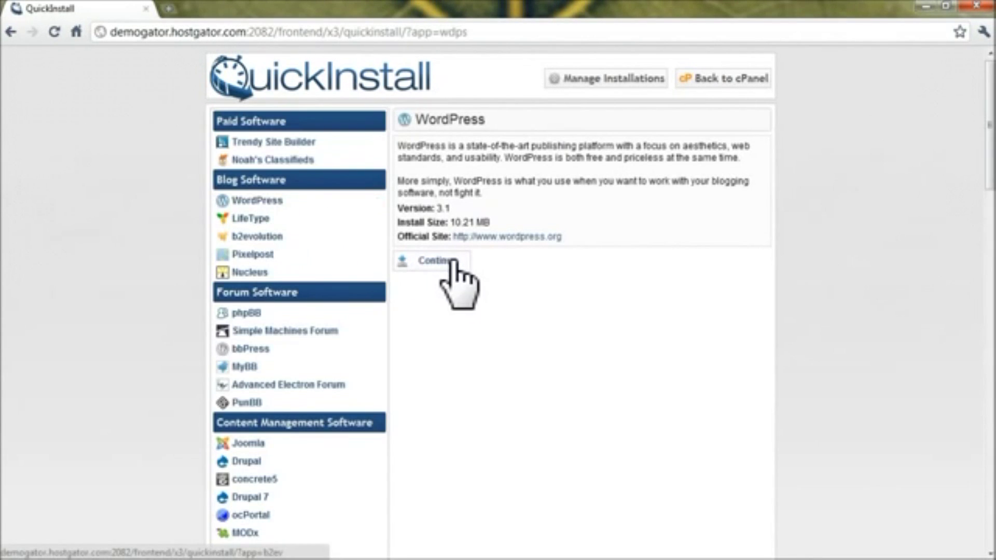
{"action": "left_click", "coordinate": [451, 262]}
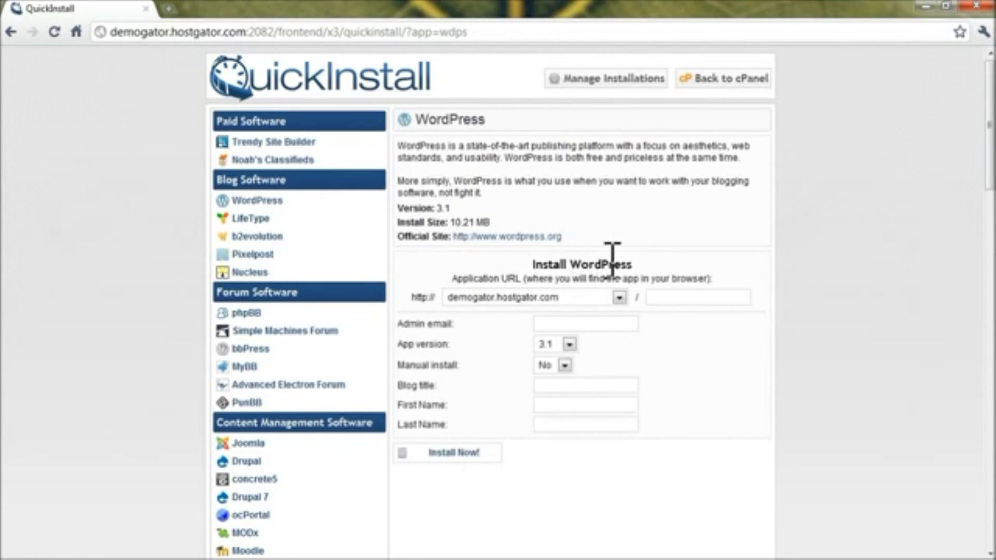
Fill in directory myblog, admin email, title My Blog and name fields, then install WordPress.
{"action": "left_click", "coordinate": [676, 296]}
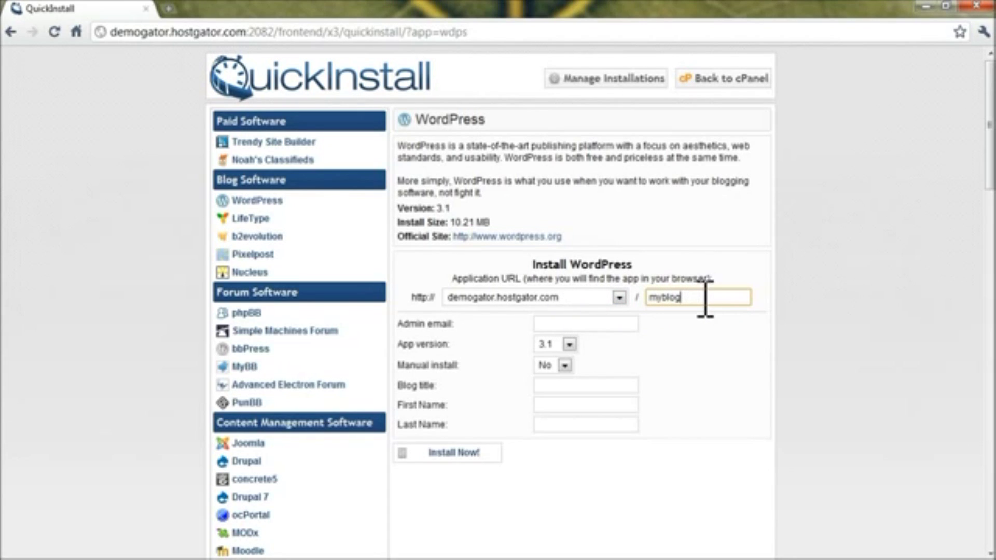
{"action": "left_click", "coordinate": [628, 322]}
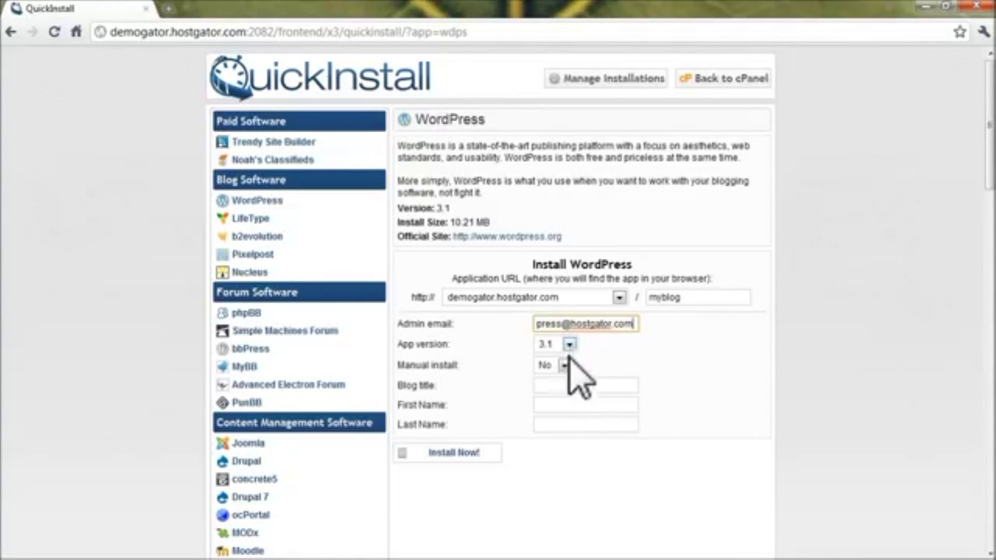
{"action": "left_click", "coordinate": [570, 385]}
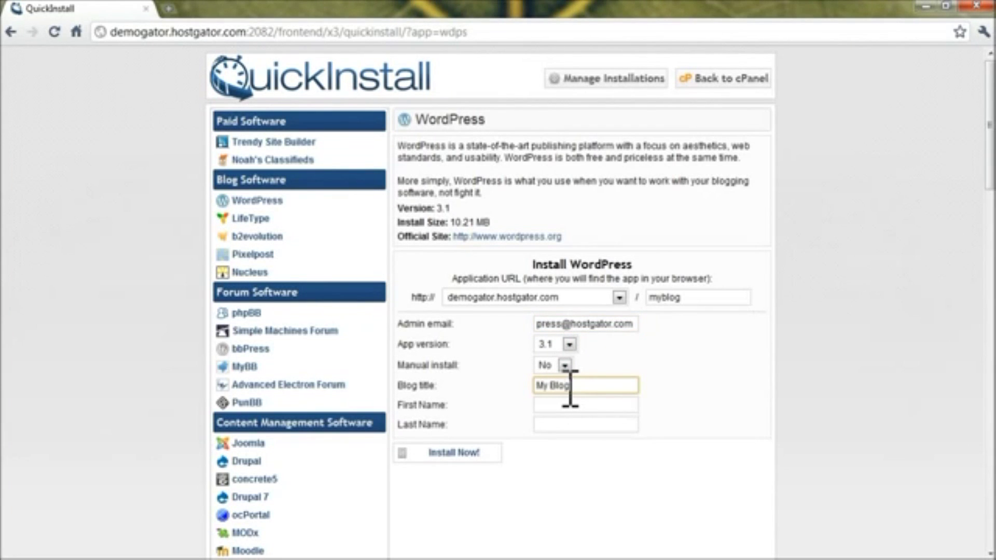
{"action": "key", "text": "Tab"}
{"action": "type", "text": "Your"}
{"action": "key", "text": "Tab"}
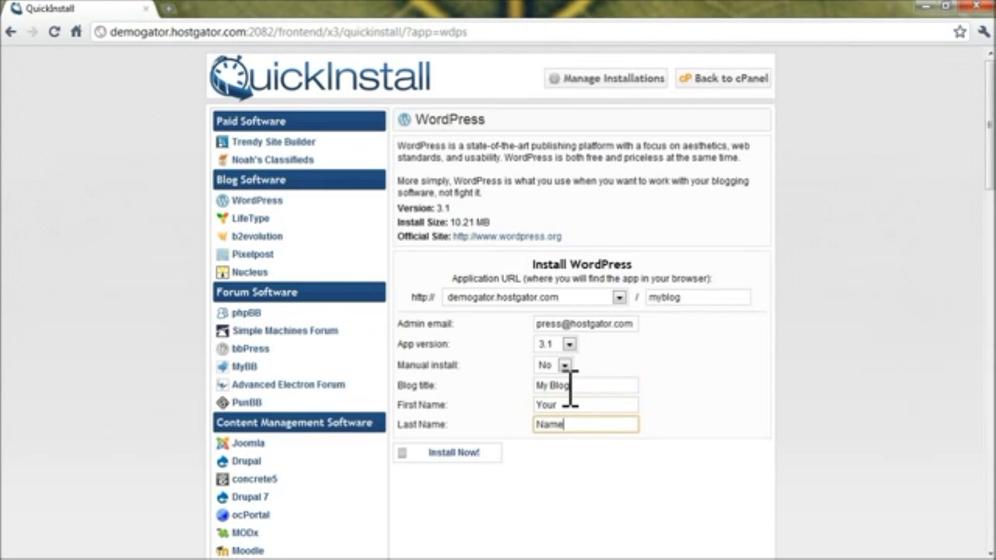
{"action": "left_click", "coordinate": [457, 456]}
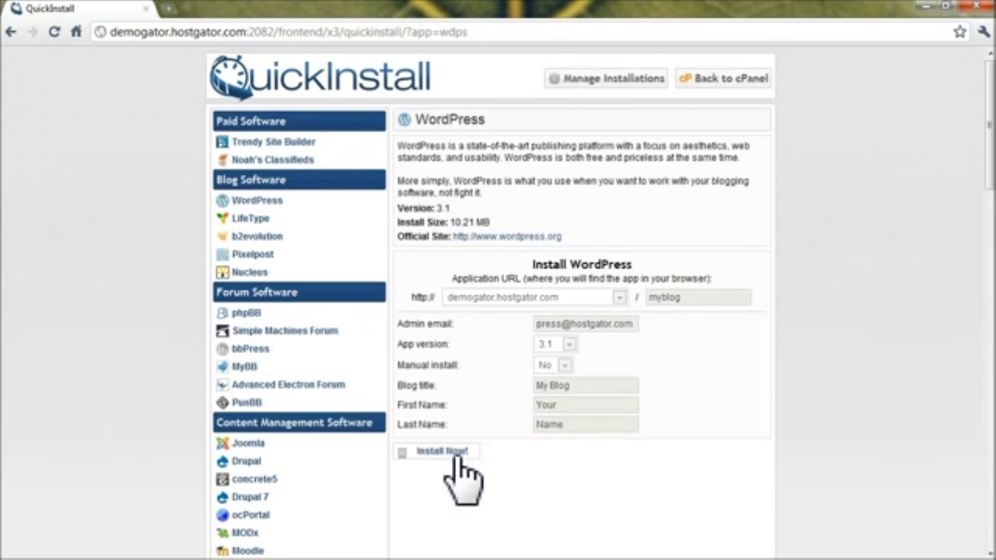
{"action": "scroll", "coordinate": [673, 473], "scroll_direction": "down", "scroll_amount": 2}
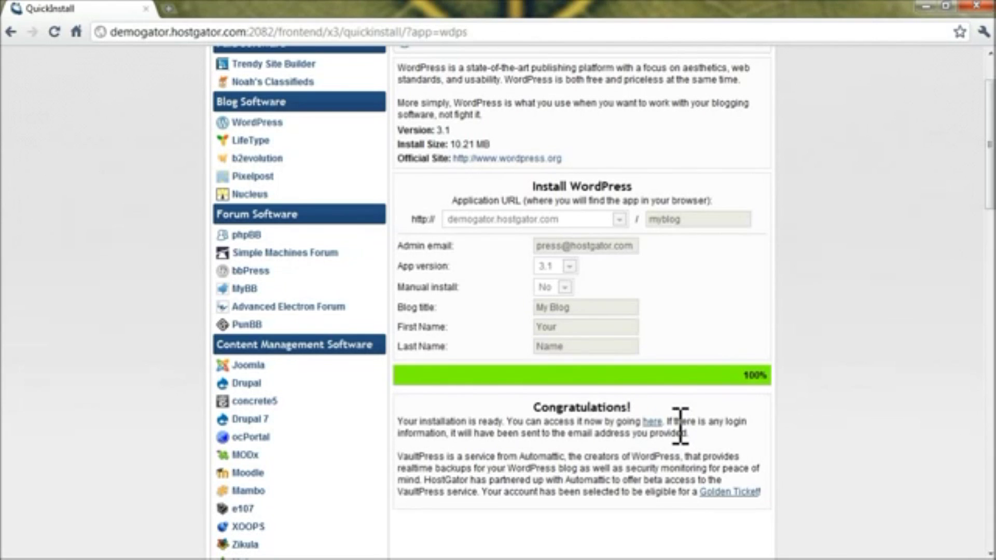
Open the newly installed My Blog site at demogator.hostgator.com/myblog.
{"action": "left_click", "coordinate": [654, 422]}
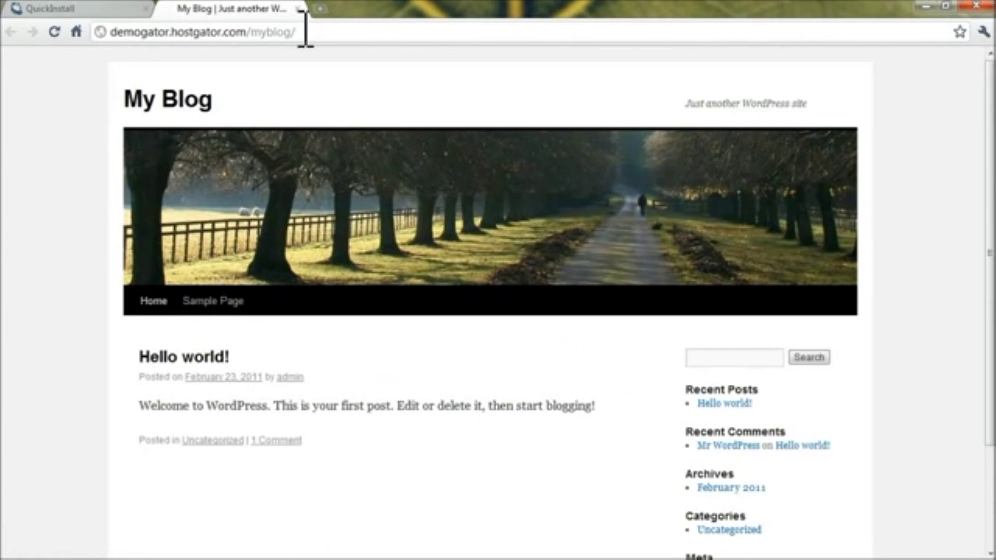
{"action": "left_click", "coordinate": [305, 32]}
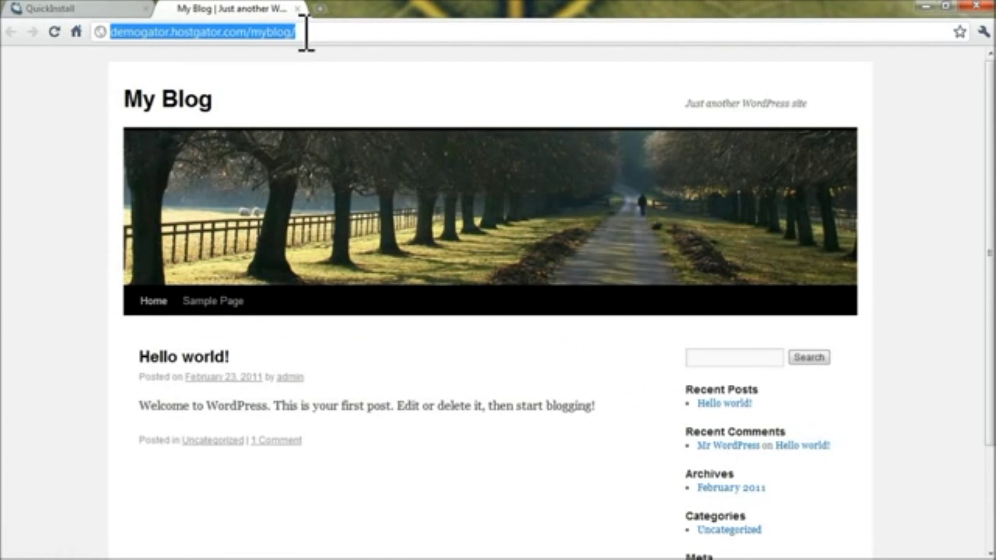
{"action": "left_click", "coordinate": [339, 34]}
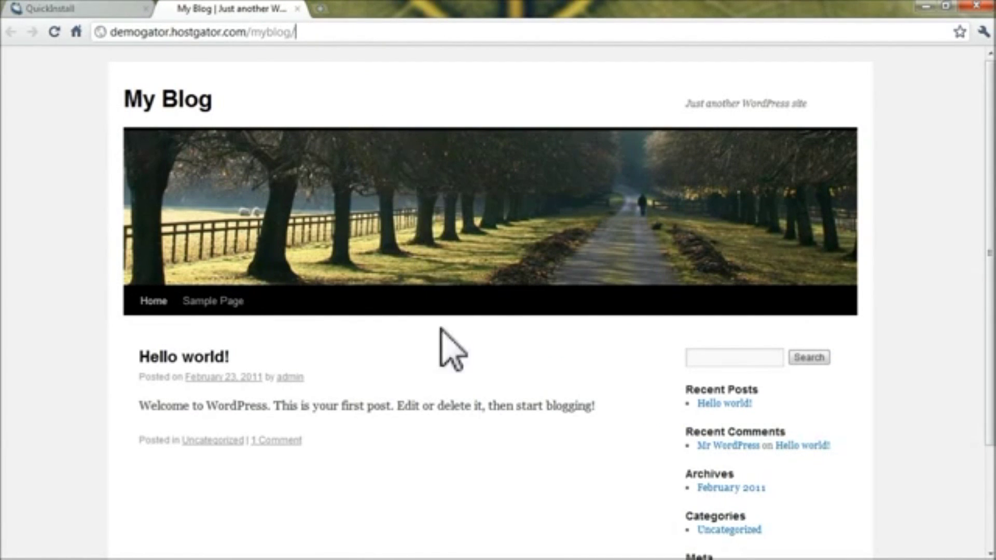
{"action": "scroll", "coordinate": [451, 383], "scroll_direction": "down", "scroll_amount": 3}
{"action": "scroll", "coordinate": [451, 384], "scroll_direction": "up", "scroll_amount": 3}
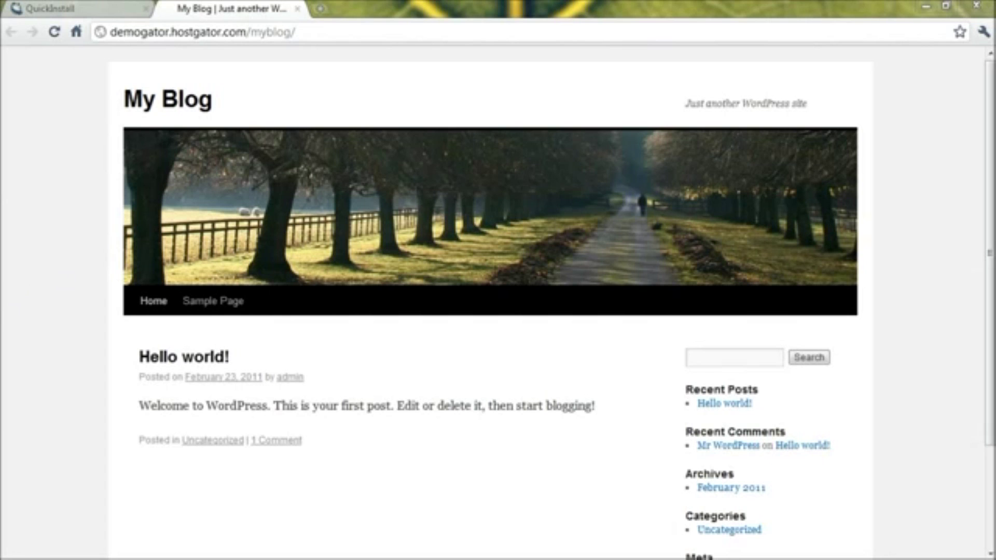
Copy the generated admin password from the installation email and return to the blog.
{"action": "left_click_drag", "start_coordinate": [0, 311], "coordinate": [617, 101]}
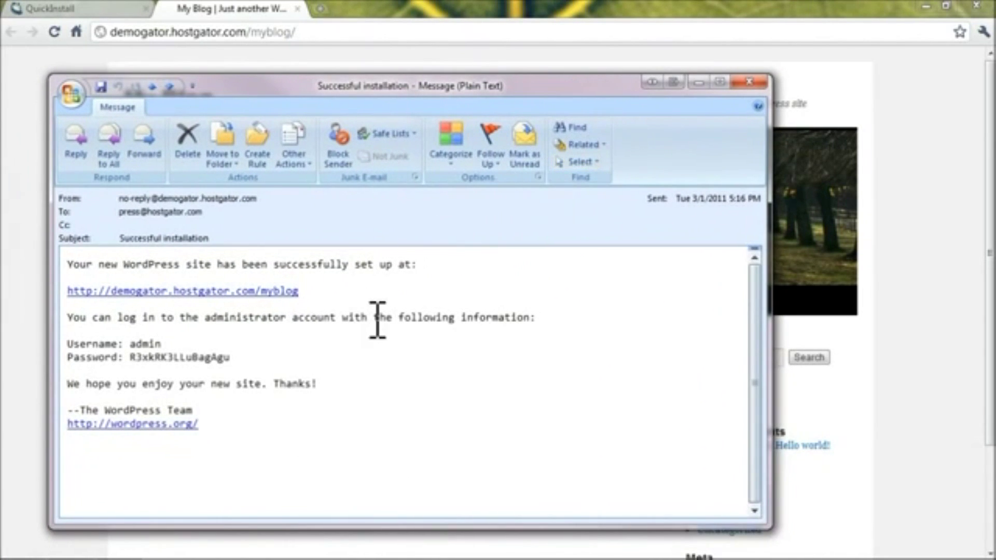
{"action": "double_click", "coordinate": [177, 357]}
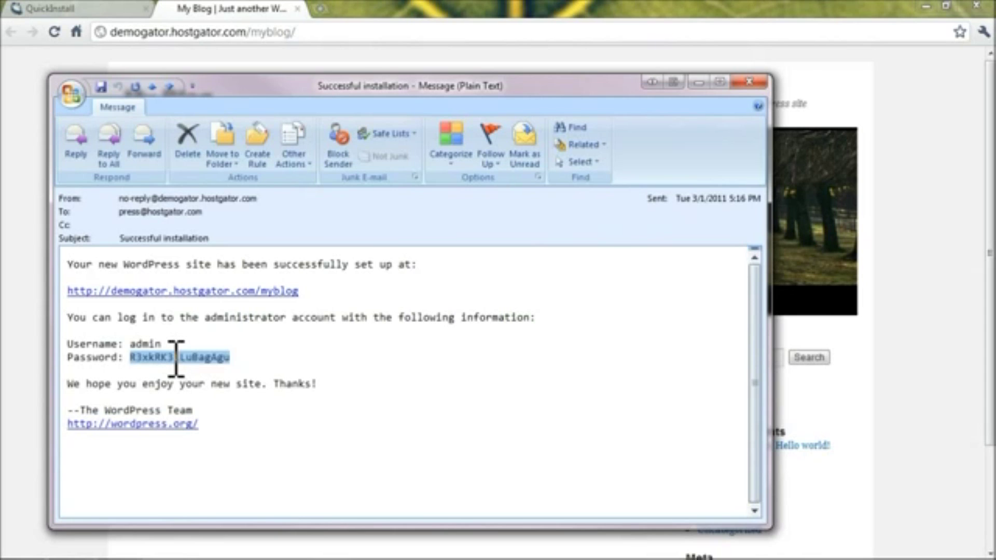
{"action": "right_click", "coordinate": [175, 358]}
{"action": "left_click", "coordinate": [210, 368]}
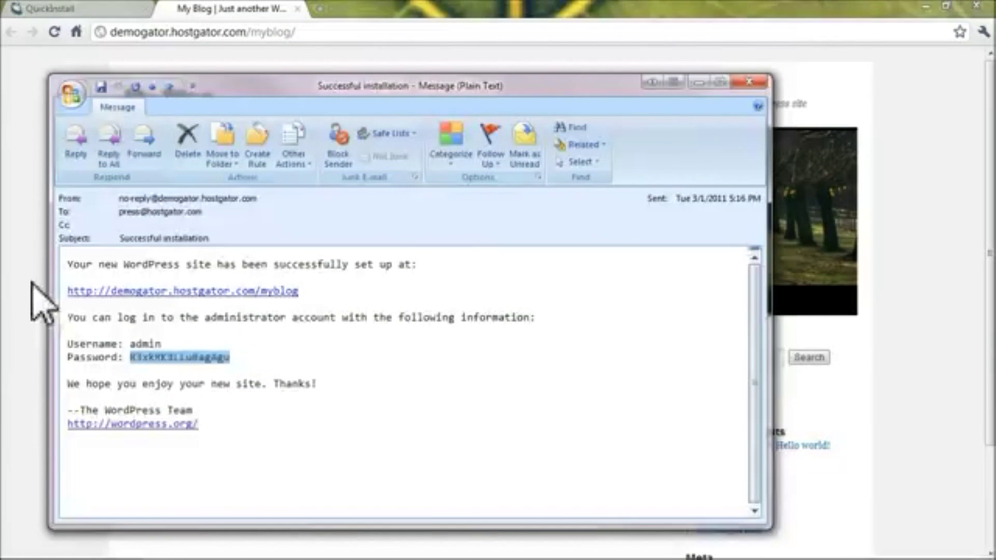
{"action": "left_click", "coordinate": [40, 298]}
{"action": "left_click", "coordinate": [324, 37]}
Log in at myblog/wp-admin as admin using the copied password.
{"action": "left_click", "coordinate": [361, 34]}
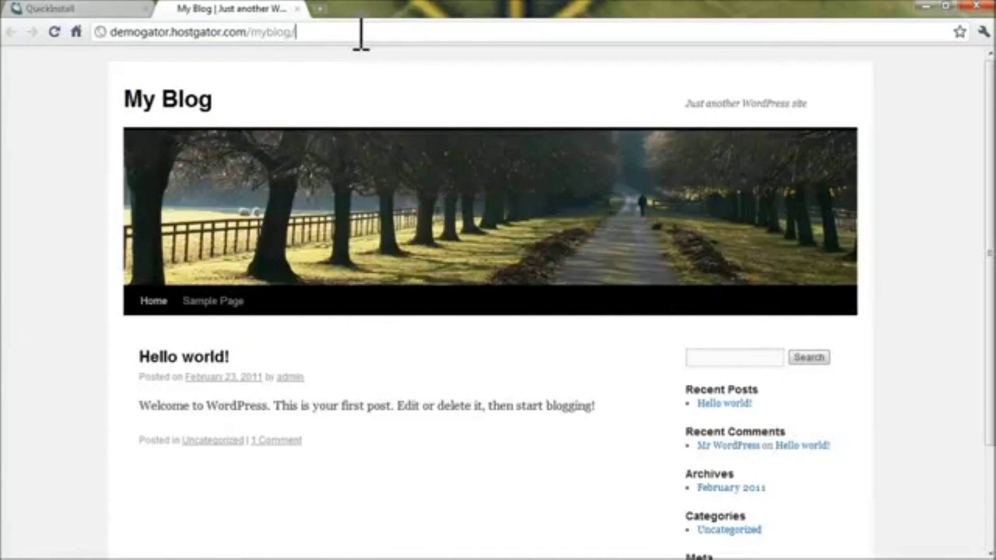
{"action": "type", "text": "wp-admin"}
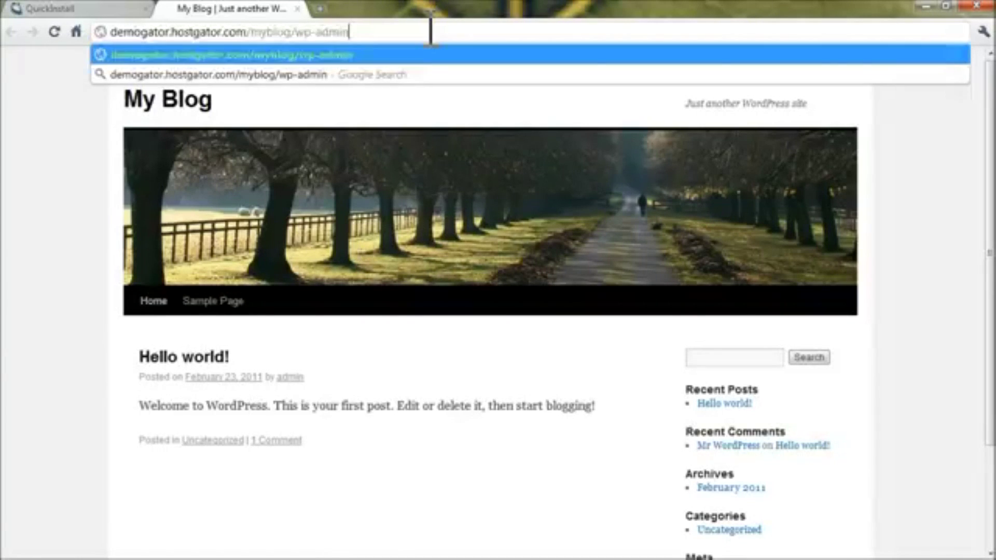
{"action": "key", "text": "Return"}
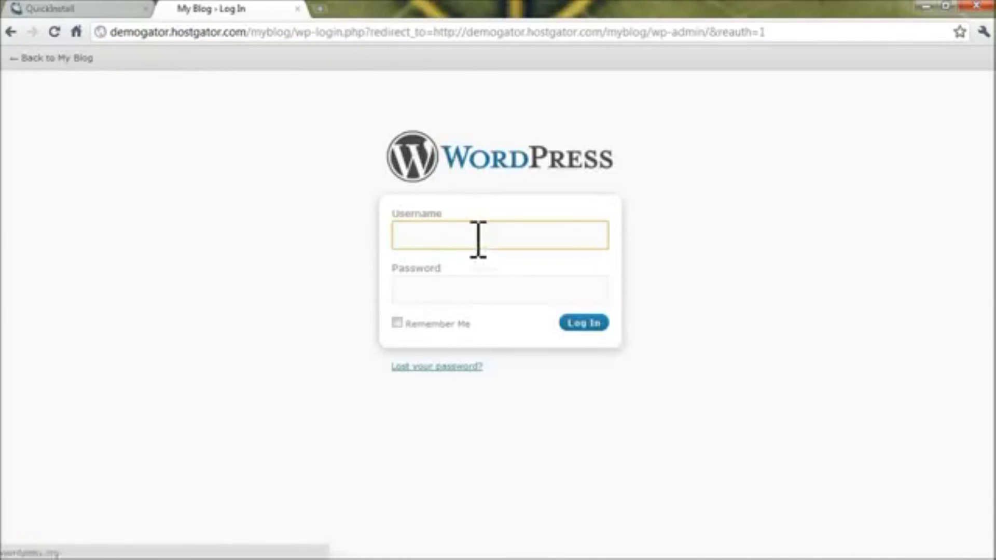
{"action": "type", "text": "admin"}
{"action": "key", "text": "Tab"}
{"action": "right_click", "coordinate": [502, 286]}
{"action": "left_click", "coordinate": [568, 369]}
{"action": "left_click", "coordinate": [596, 325]}
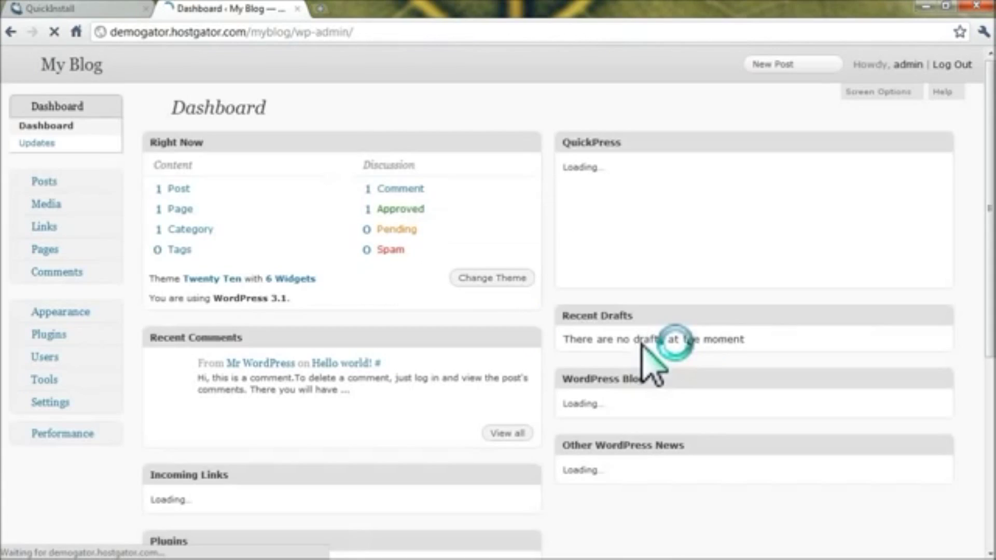
{"action": "scroll", "coordinate": [388, 275], "scroll_direction": "down", "scroll_amount": 4}
{"action": "scroll", "coordinate": [389, 275], "scroll_direction": "up", "scroll_amount": 4}
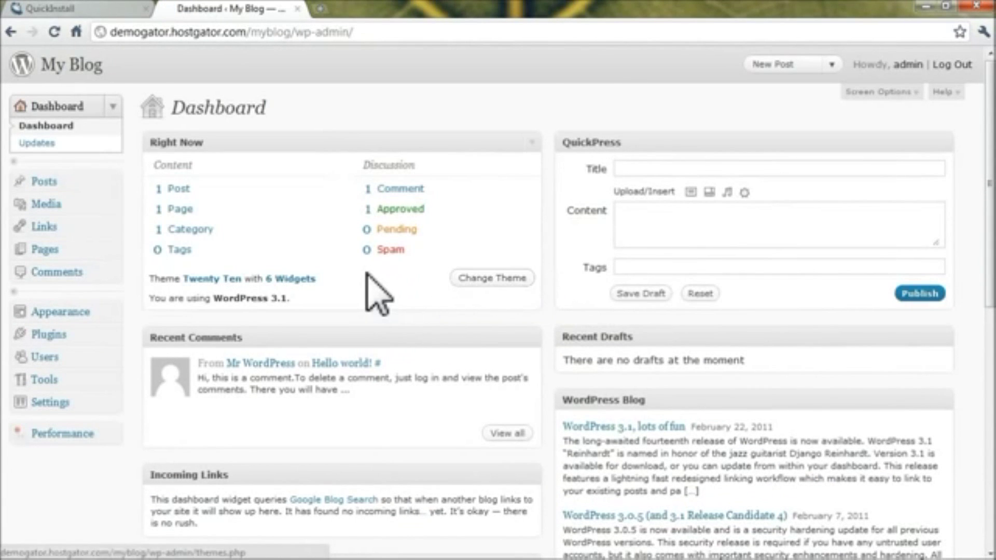
{"action": "scroll", "coordinate": [311, 300], "scroll_direction": "down", "scroll_amount": 3}
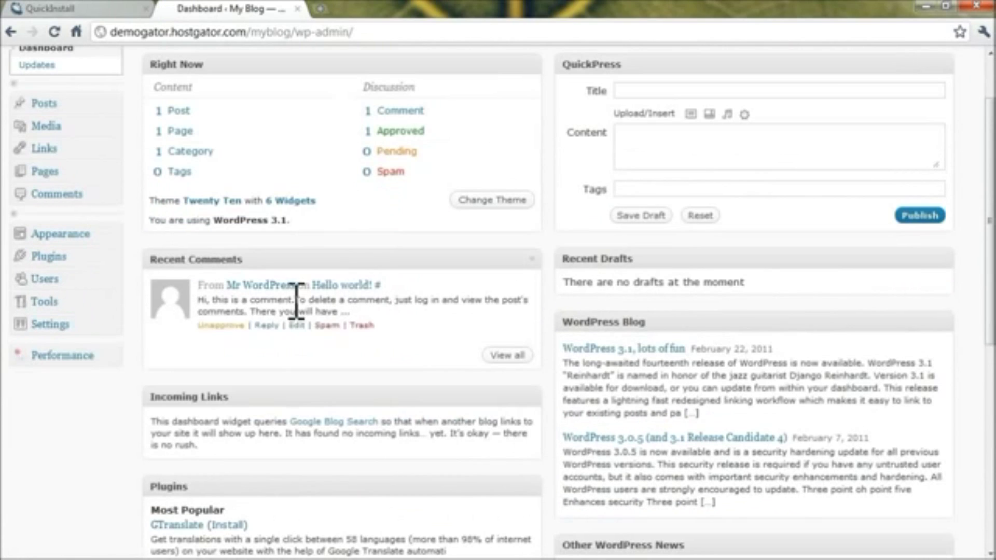
Open the admin user's profile from the Users list and review its password fields.
{"action": "left_click", "coordinate": [52, 278]}
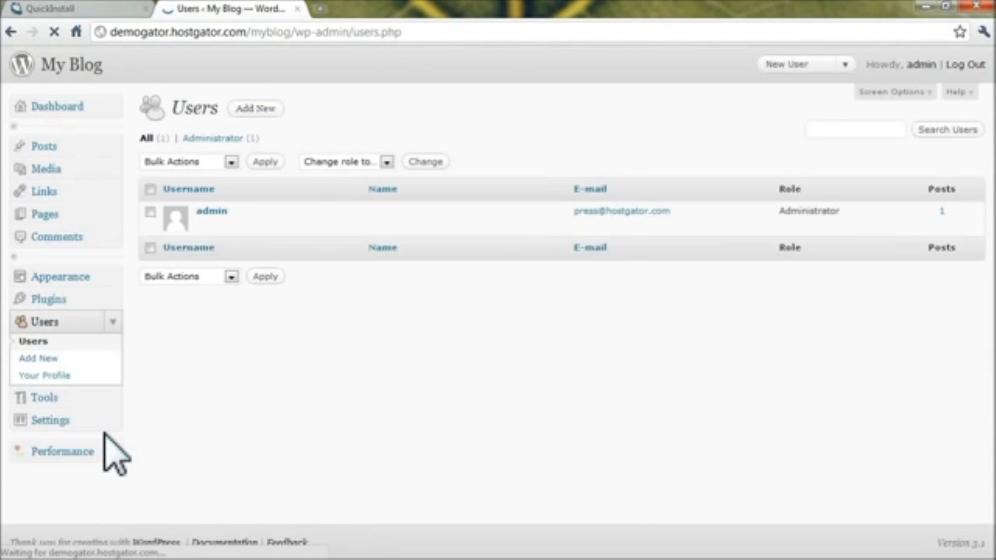
{"action": "mouse_move", "coordinate": [211, 229]}
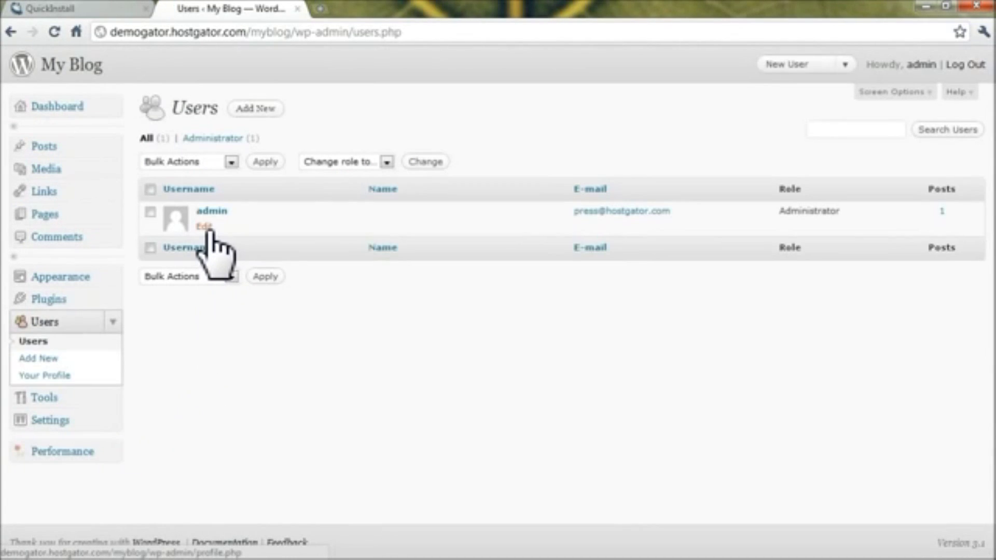
{"action": "left_click", "coordinate": [210, 229]}
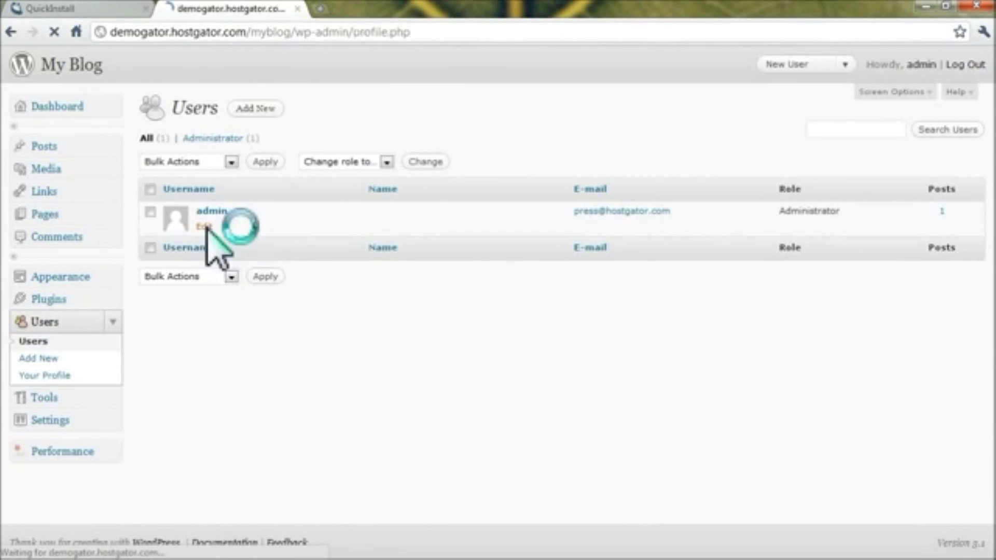
{"action": "scroll", "coordinate": [270, 368], "scroll_direction": "down", "scroll_amount": 9}
{"action": "scroll", "coordinate": [291, 389], "scroll_direction": "down", "scroll_amount": 2}
{"action": "left_click", "coordinate": [340, 400]}
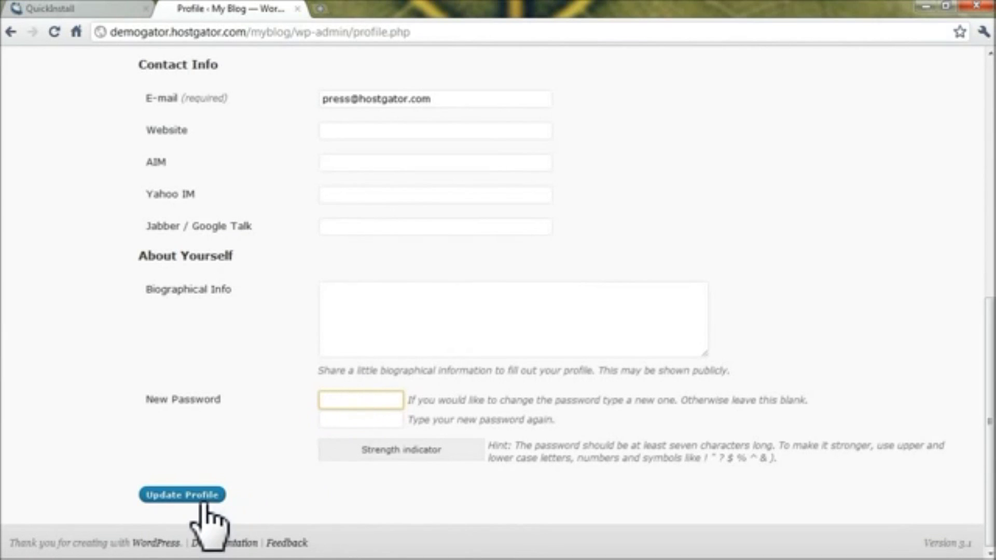
{"action": "scroll", "coordinate": [265, 490], "scroll_direction": "up", "scroll_amount": 10}
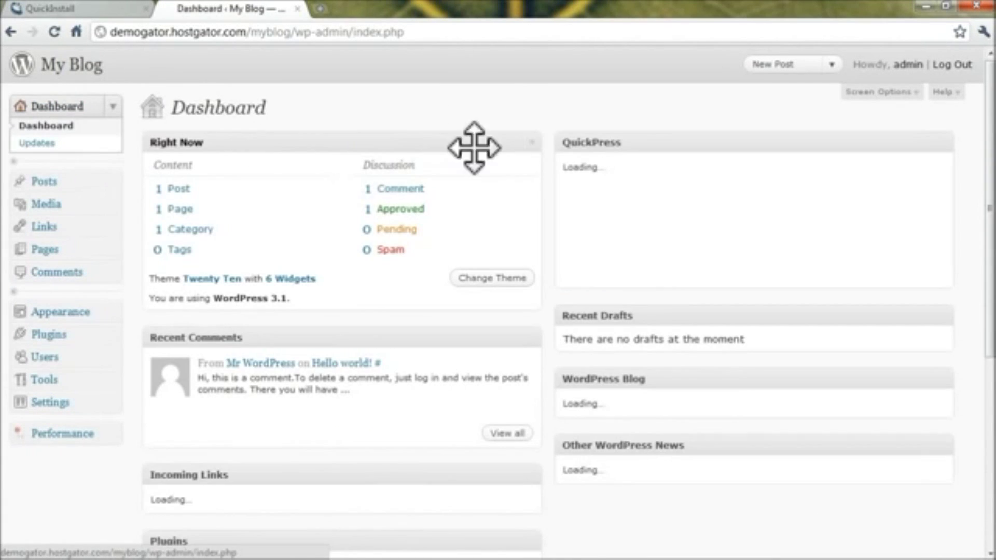
Publish a QuickPress post titled 'My First Blog Post' about installing through QuickInstall.
{"action": "left_click", "coordinate": [678, 169]}
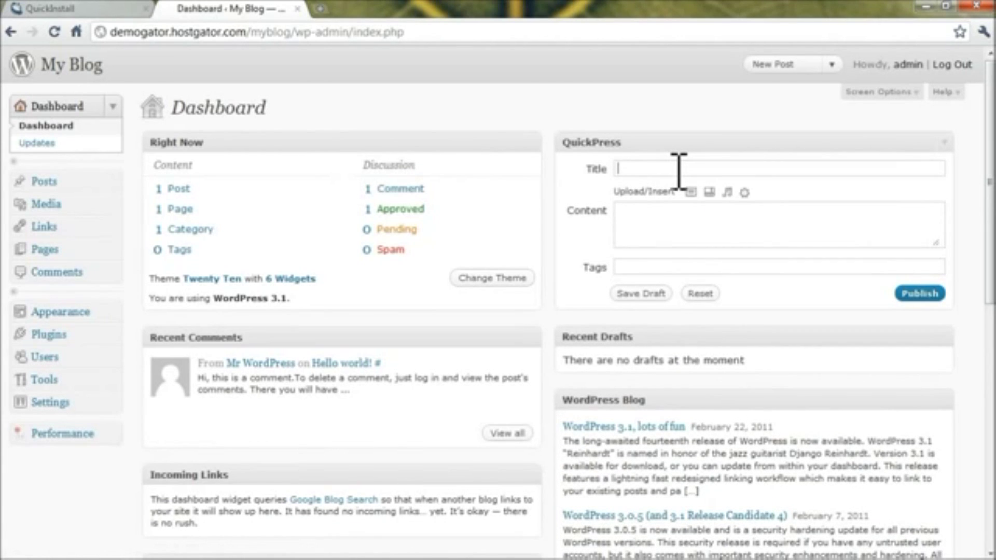
{"action": "left_click", "coordinate": [643, 143]}
{"action": "left_click", "coordinate": [630, 144]}
{"action": "left_click", "coordinate": [675, 169]}
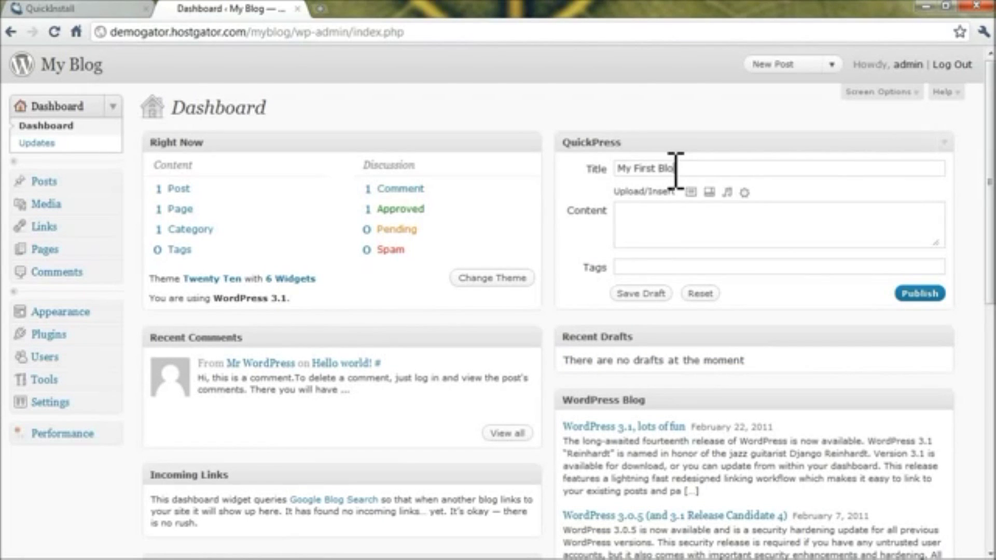
{"action": "left_click", "coordinate": [676, 222]}
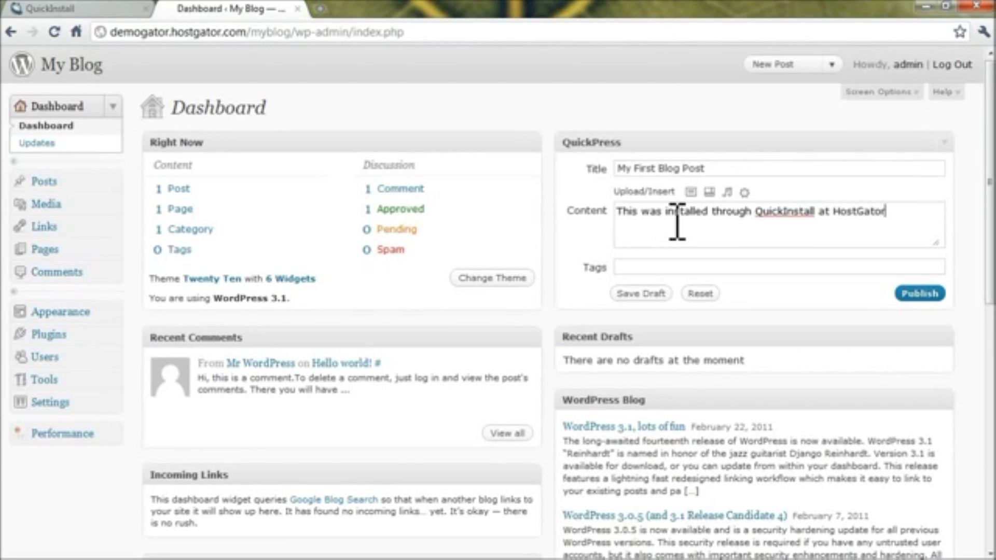
{"action": "left_click", "coordinate": [917, 295]}
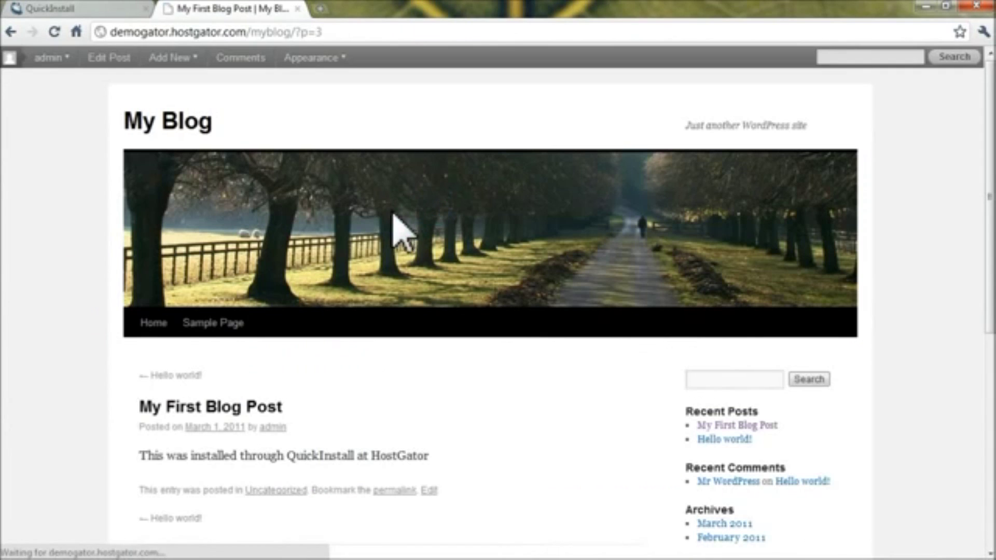
Open the My Blog home page to see the new post above 'Hello world!'.
{"action": "scroll", "coordinate": [283, 290], "scroll_direction": "down", "scroll_amount": 5}
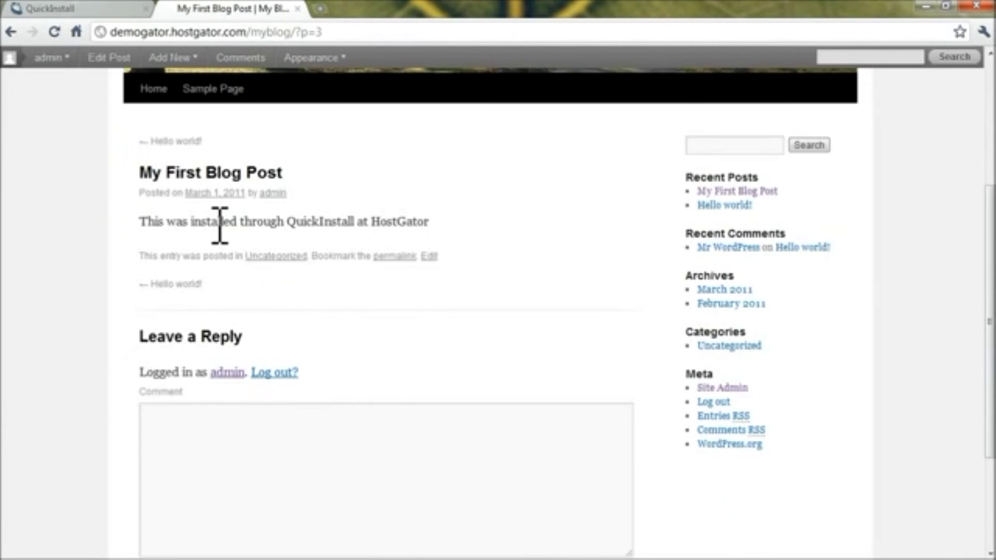
{"action": "scroll", "coordinate": [259, 233], "scroll_direction": "up", "scroll_amount": 5}
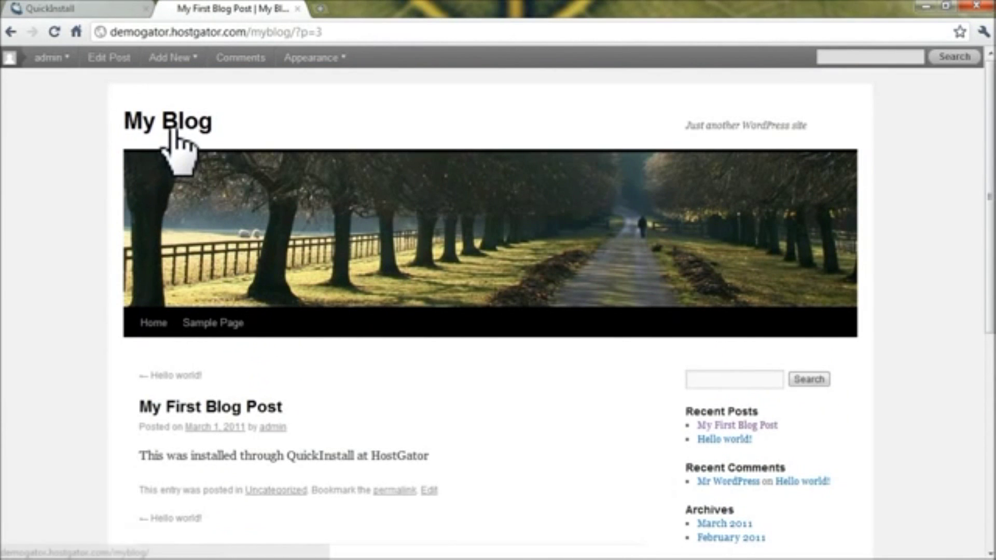
{"action": "left_click", "coordinate": [172, 127]}
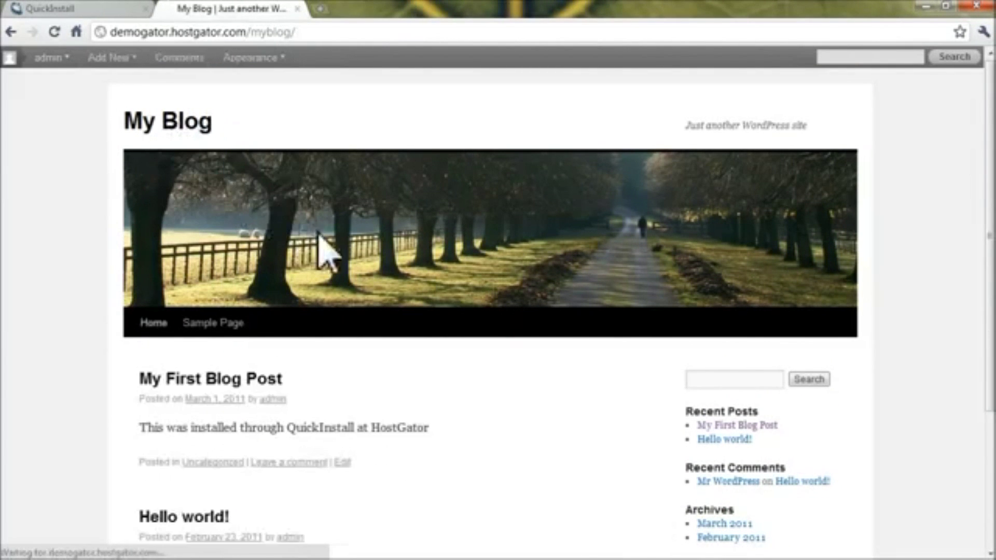
{"action": "scroll", "coordinate": [283, 365], "scroll_direction": "down", "scroll_amount": 4}
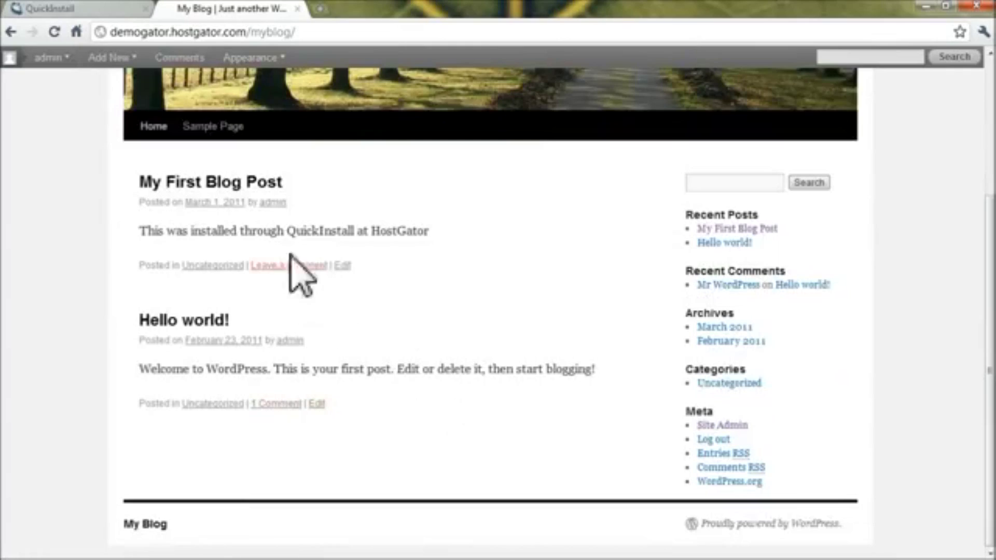